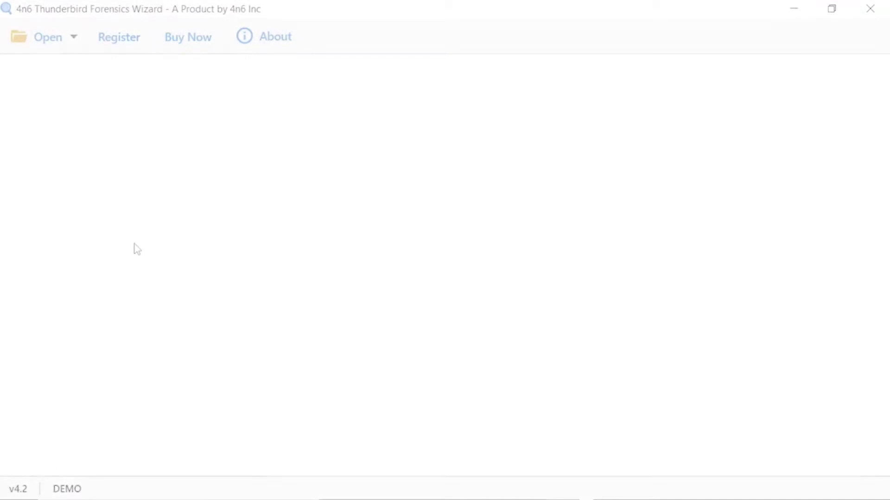
Step: Load the configured Thunderbird Gmail account from the Open menu to show its mail folders
click(60, 46)
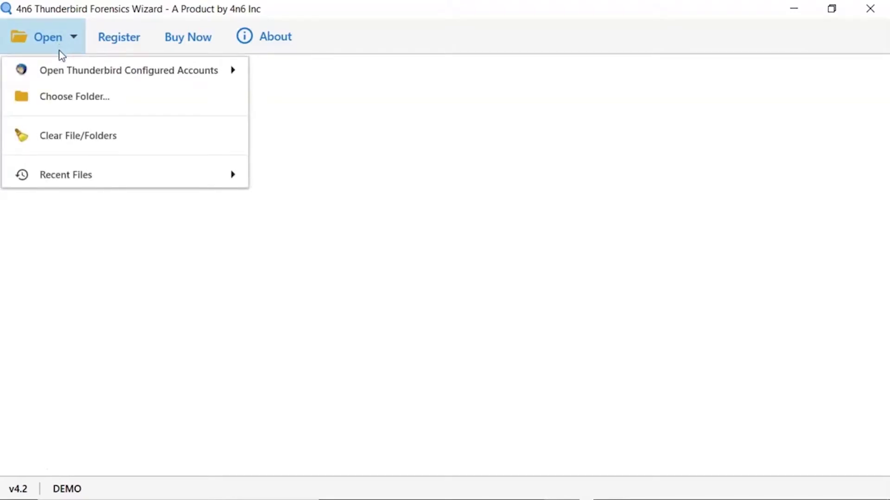
mouse_move(66, 77)
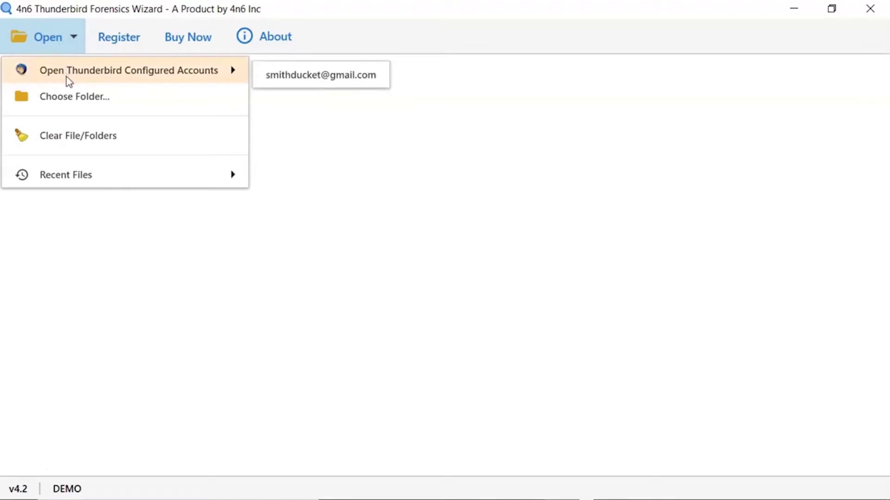
click(324, 76)
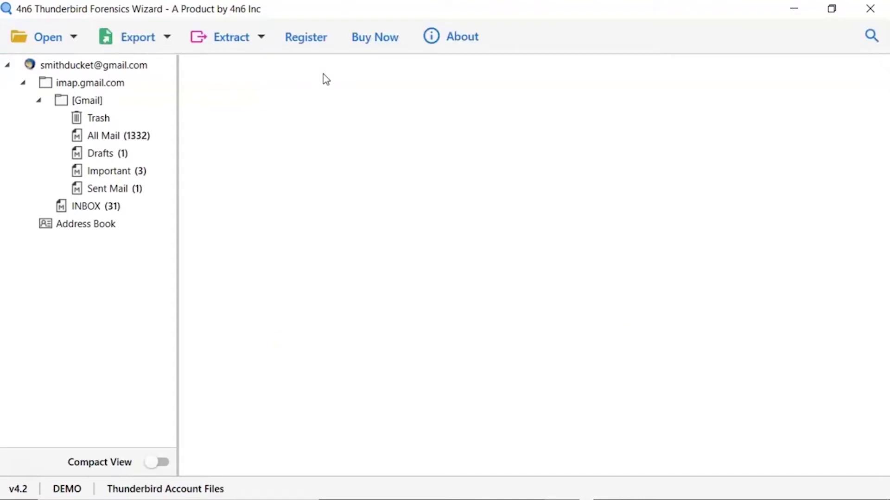
Step: List INBOX and view the Freepik email as header, hex dump, raw message, then content
click(66, 208)
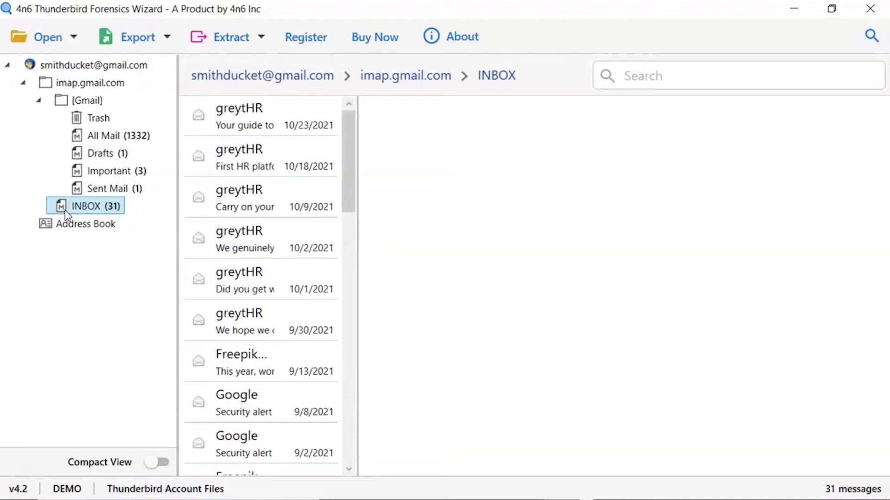
click(253, 374)
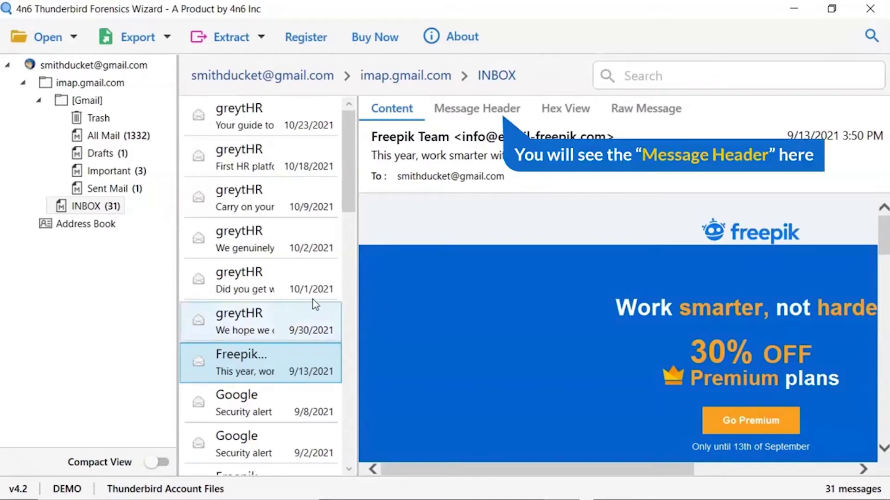
click(473, 116)
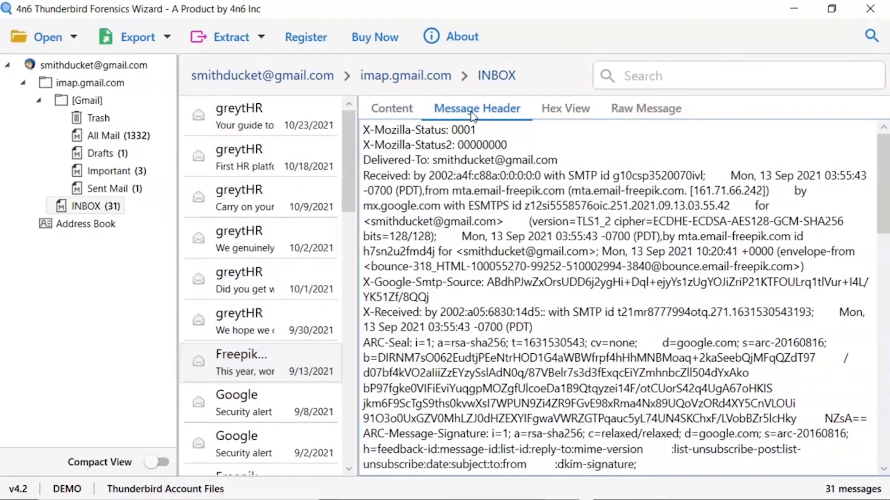
click(572, 115)
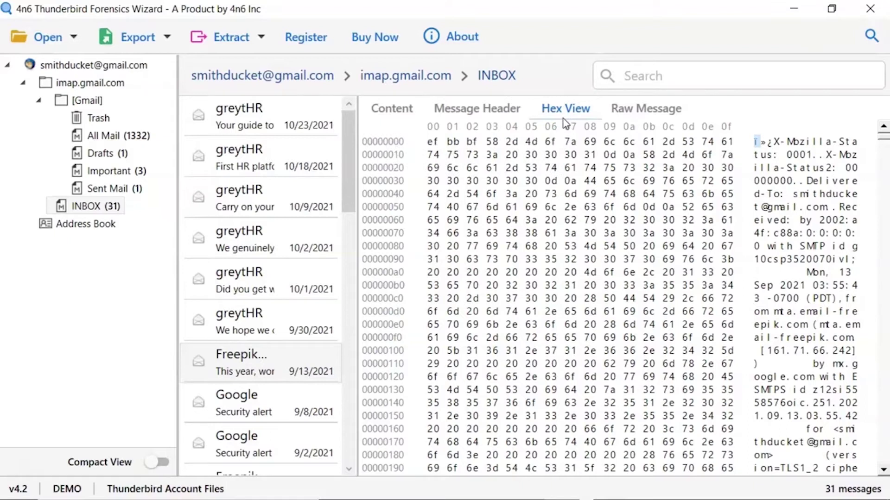
click(653, 113)
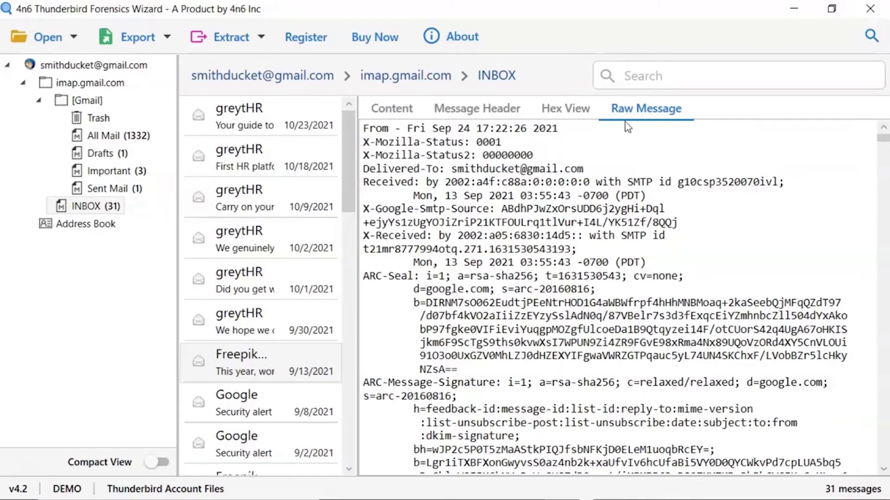
click(391, 115)
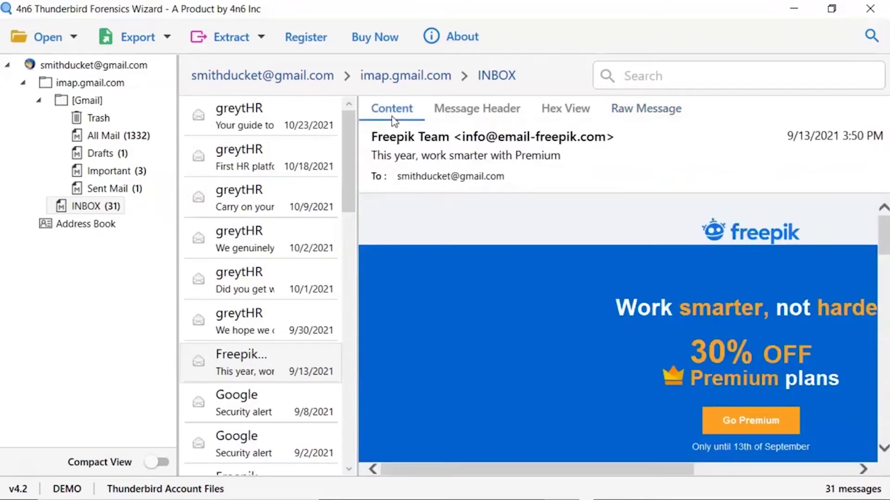
Step: Search the INBOX for 'zoho' and preview the single Zoho Mail result
click(625, 84)
text(zo)
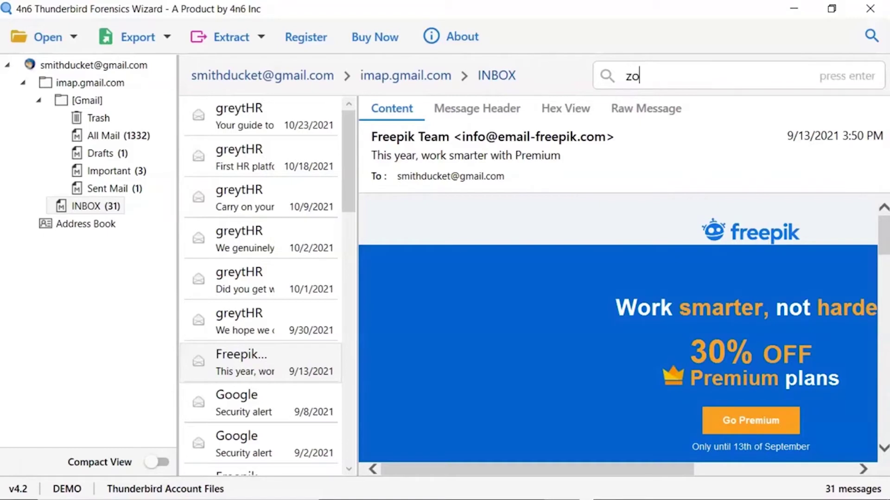
text(ho)
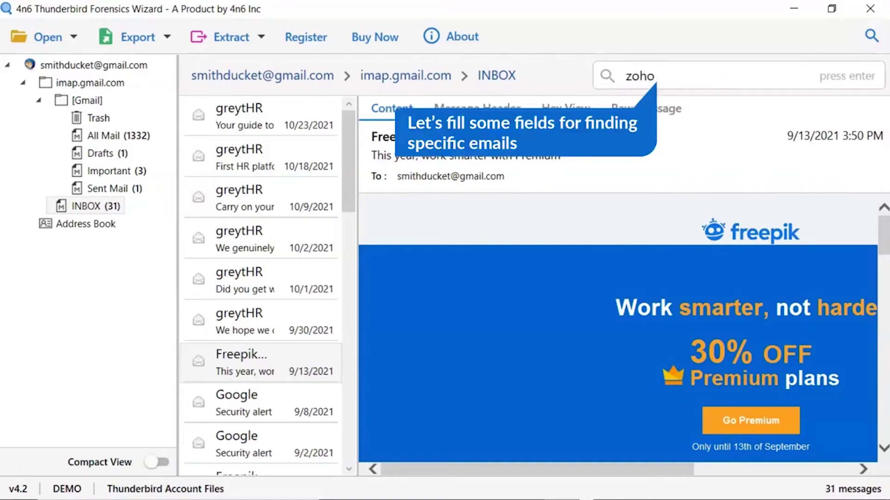
key(Return)
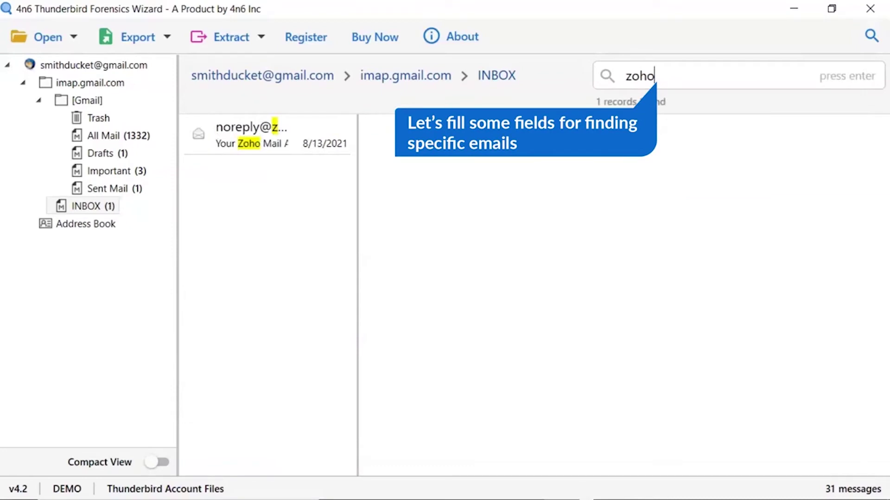
click(233, 145)
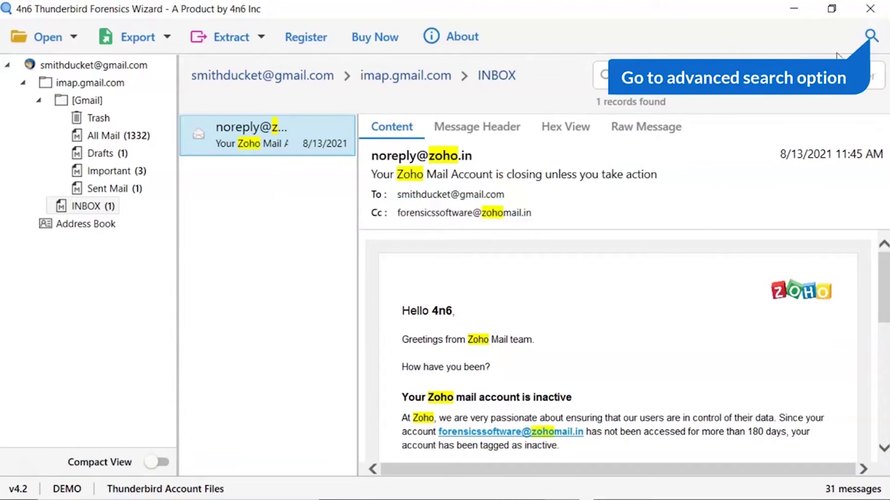
Step: Run an Emails-only advanced search with Trash still included, then close Advance Search
click(871, 37)
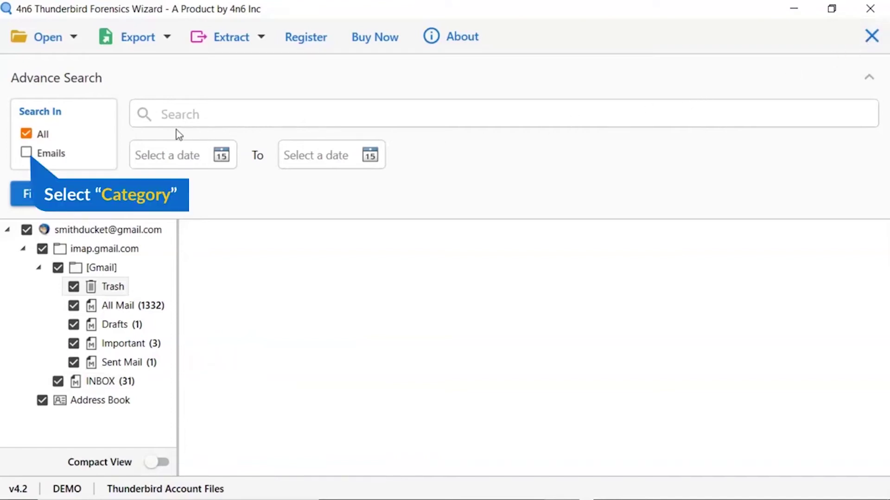
click(26, 152)
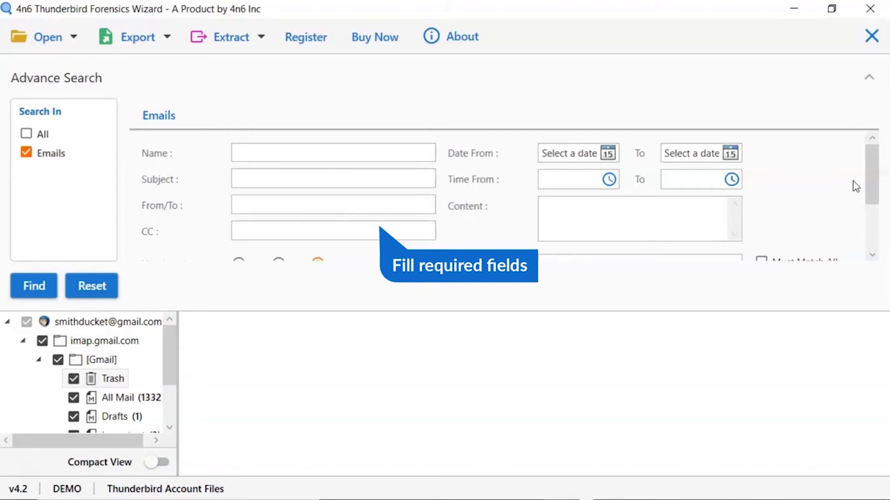
drag(869, 169, 874, 228)
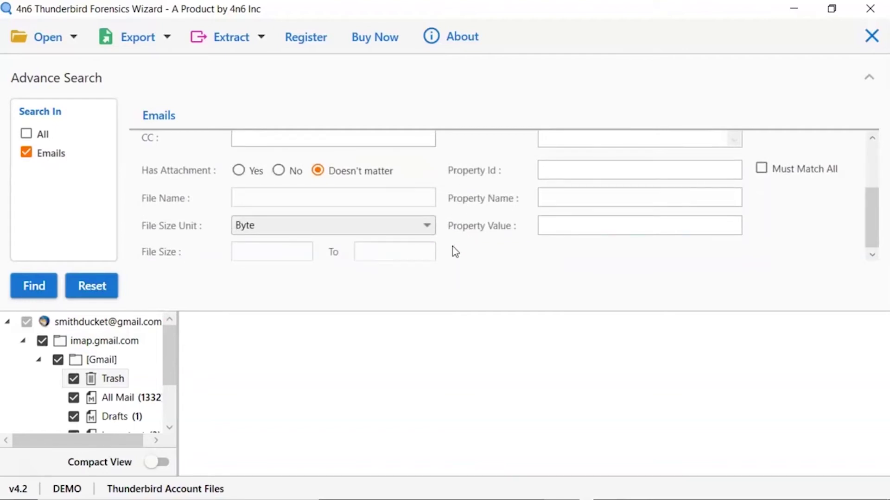
click(73, 379)
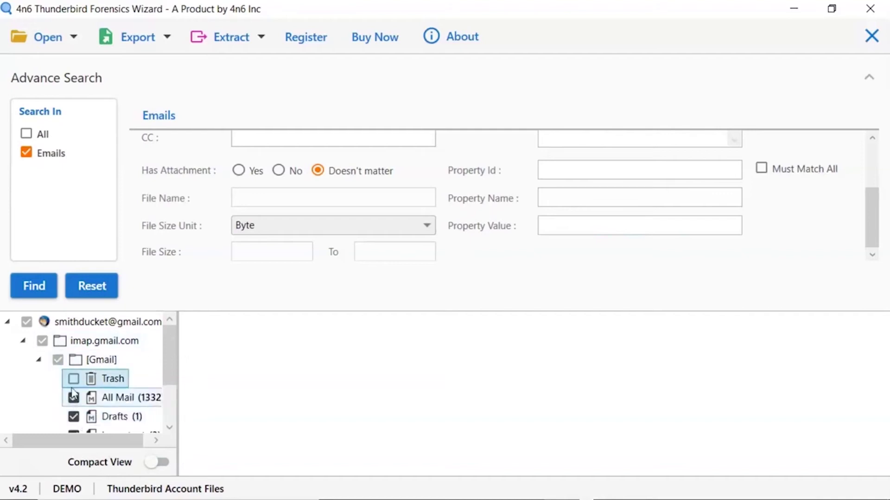
click(74, 379)
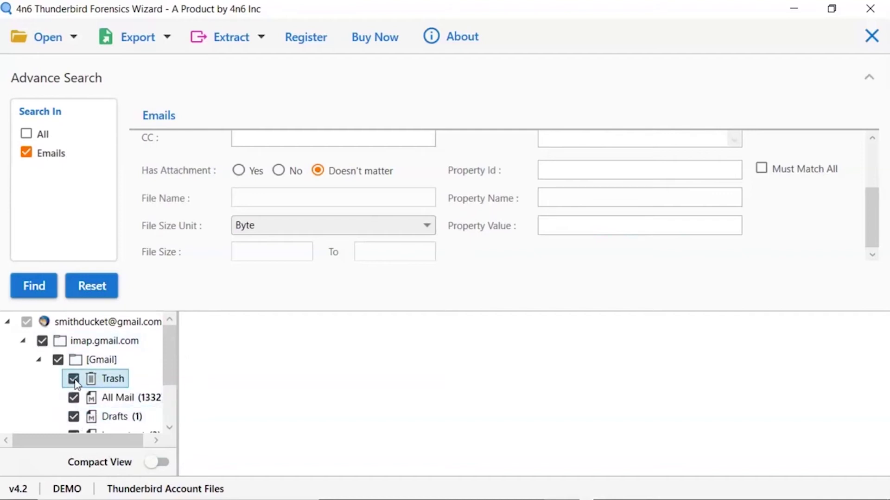
click(35, 286)
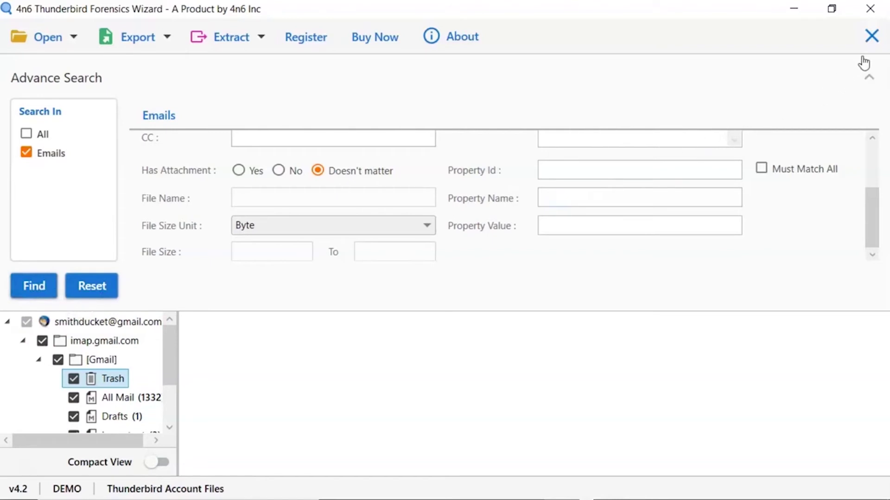
click(871, 37)
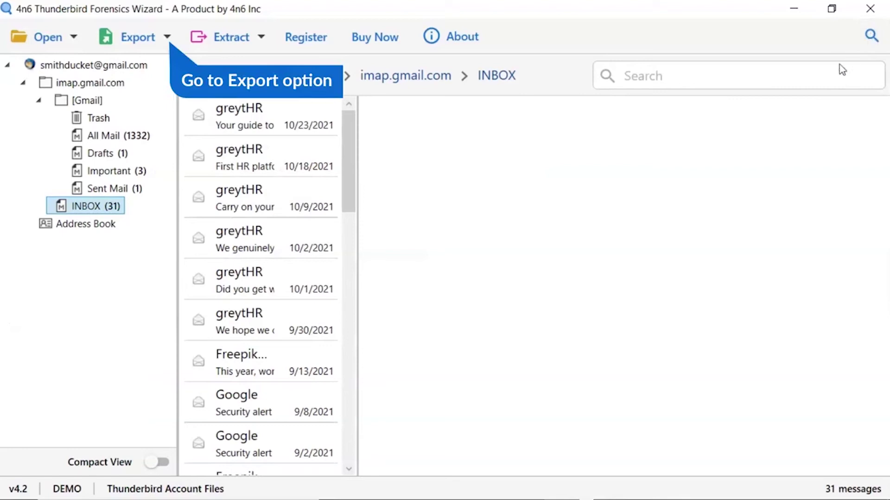
Step: Browse the Export and Extract dropdowns, then pick PST under Email Files for export
click(168, 38)
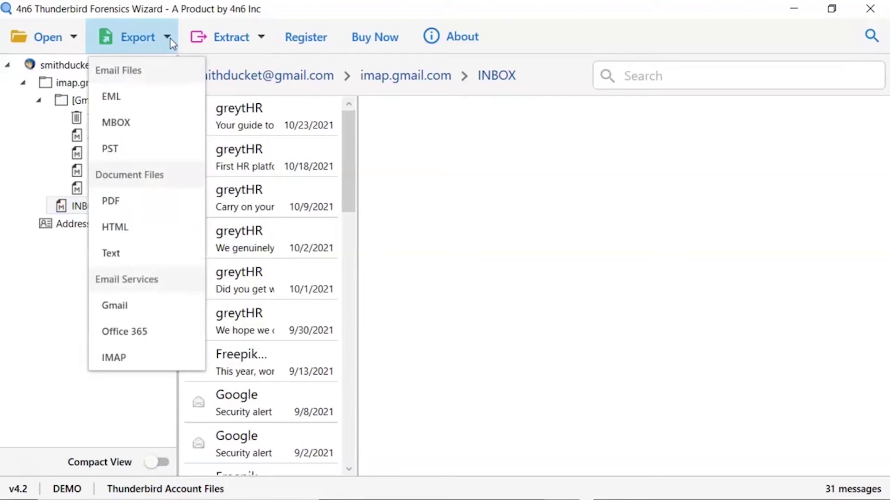
click(169, 40)
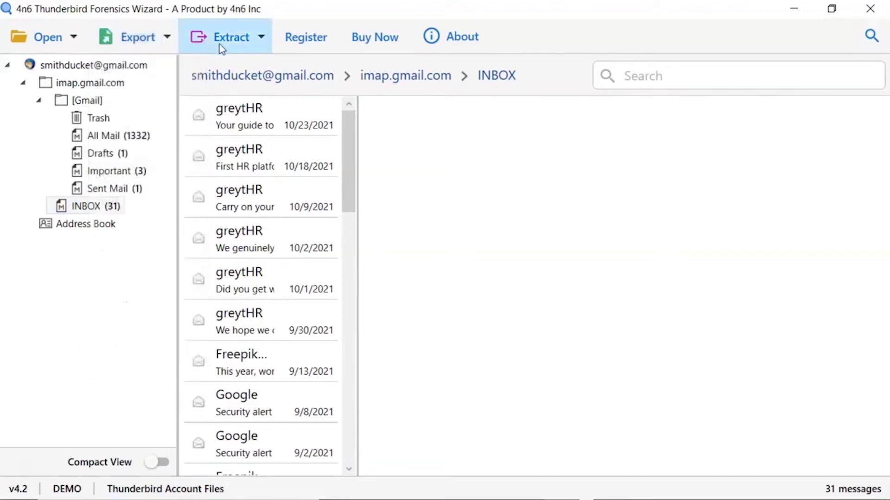
click(261, 38)
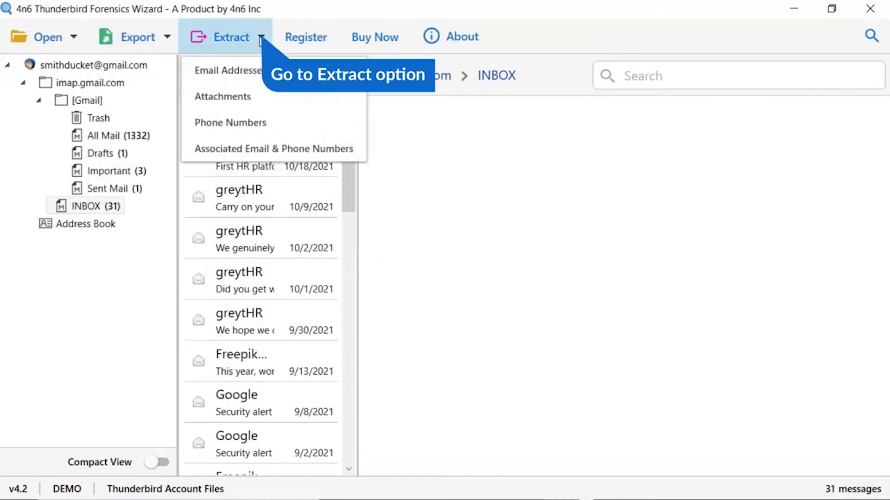
click(261, 38)
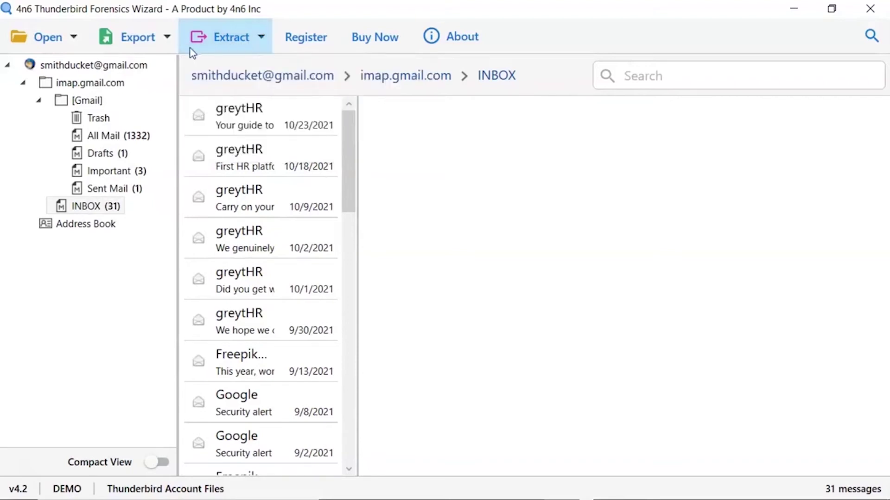
click(168, 41)
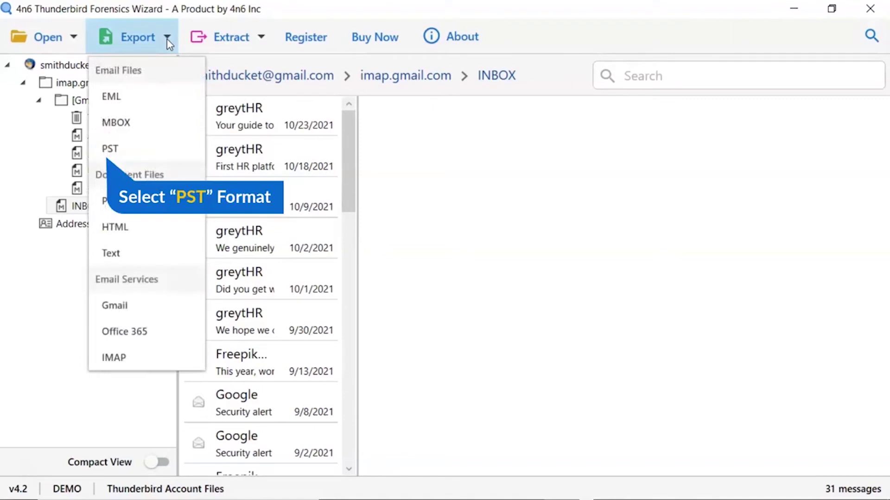
click(145, 154)
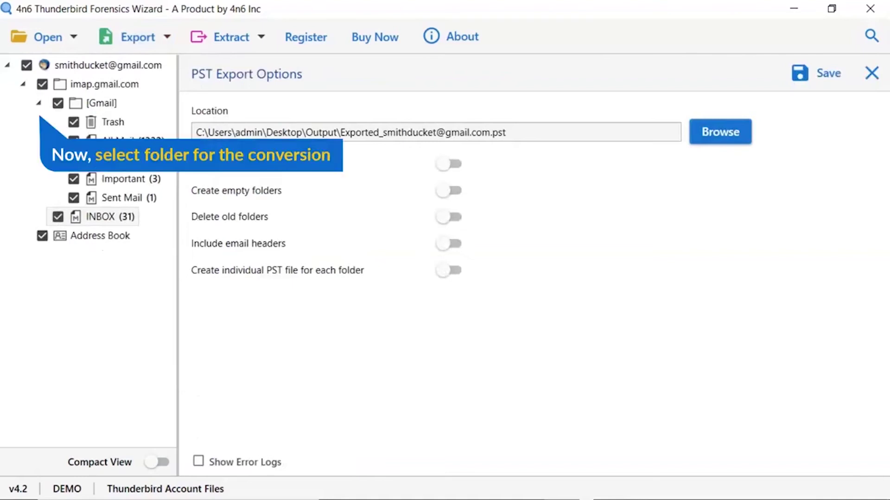
Step: Uncheck All Mail, keep Drafts checked, and save the PST to Desktop\Output
click(110, 216)
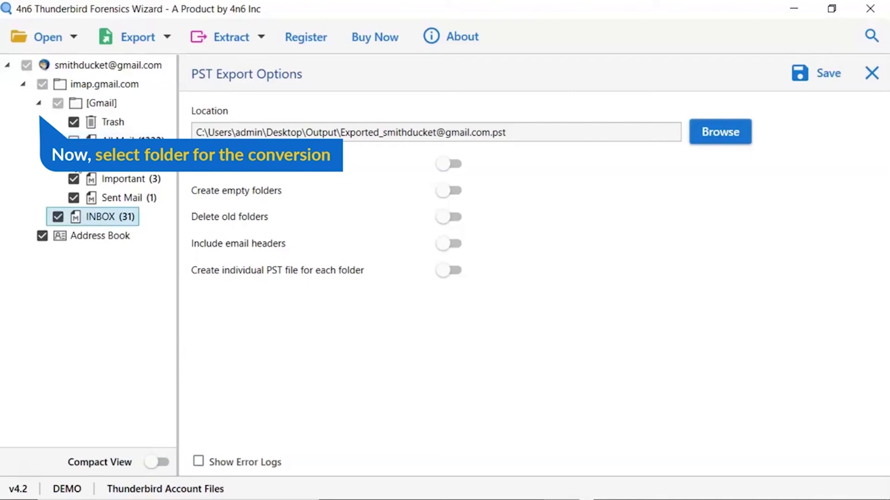
click(74, 161)
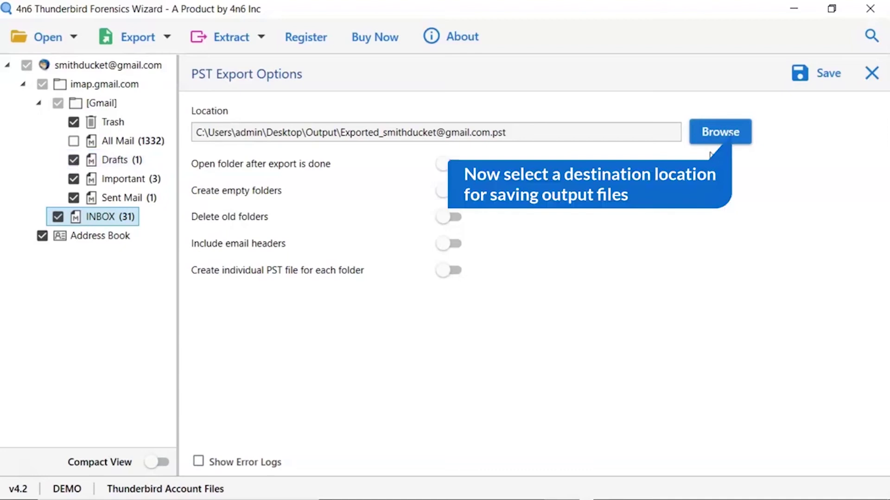
click(721, 136)
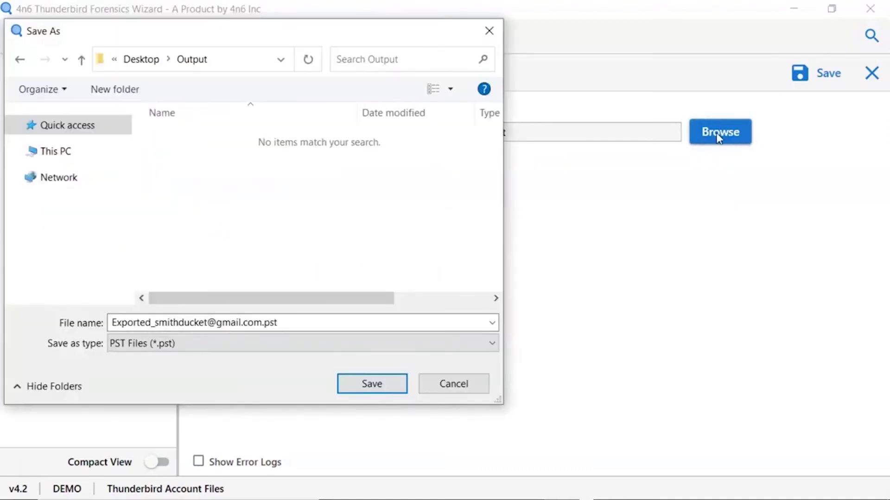
click(367, 385)
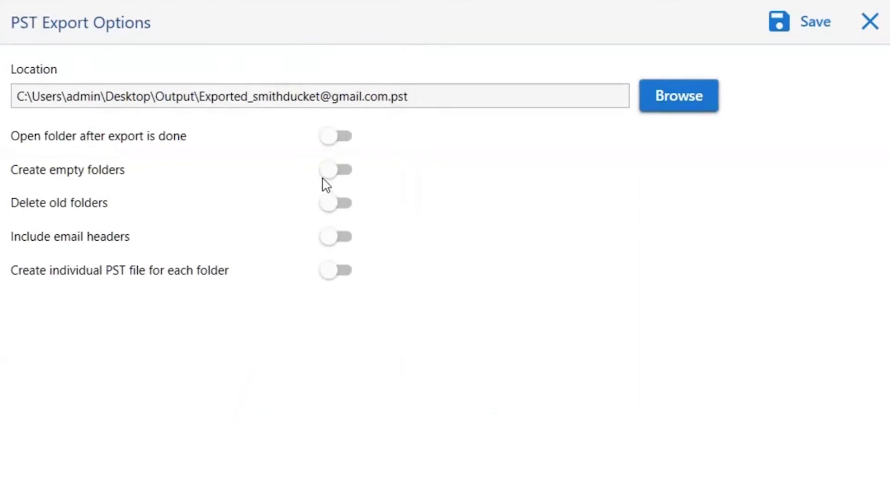
click(332, 138)
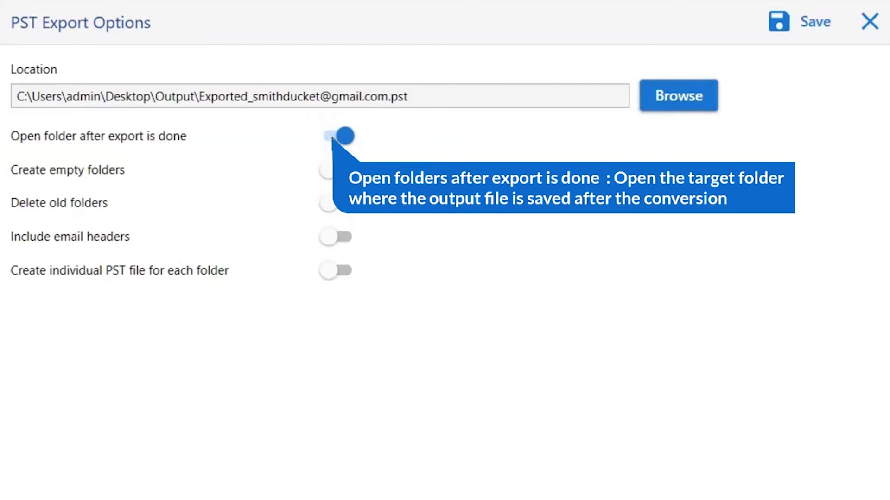
click(332, 138)
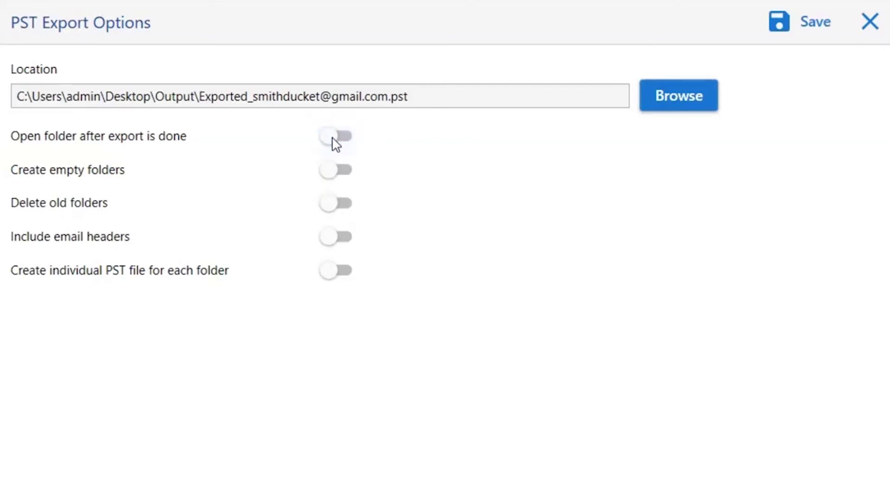
click(332, 184)
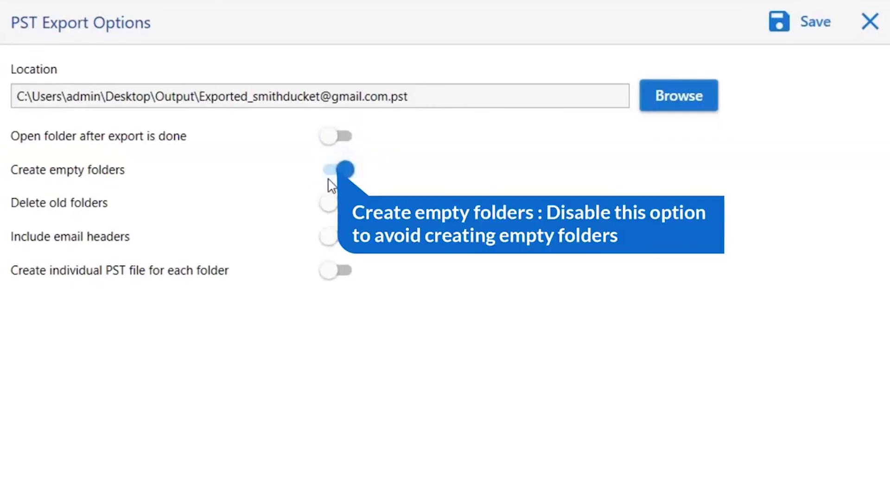
click(328, 176)
click(329, 212)
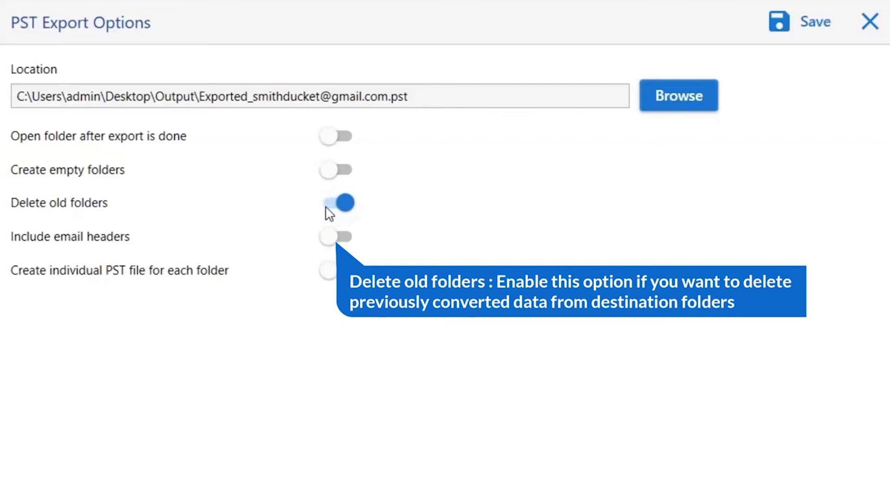
click(326, 209)
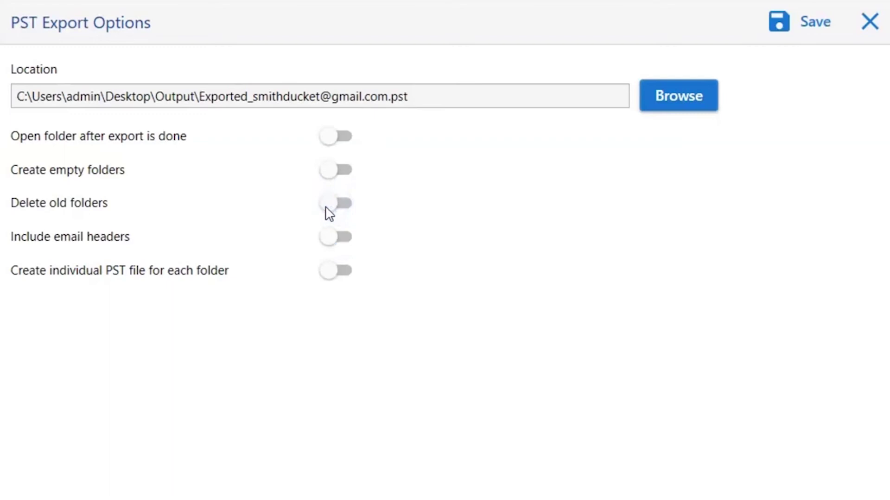
click(327, 239)
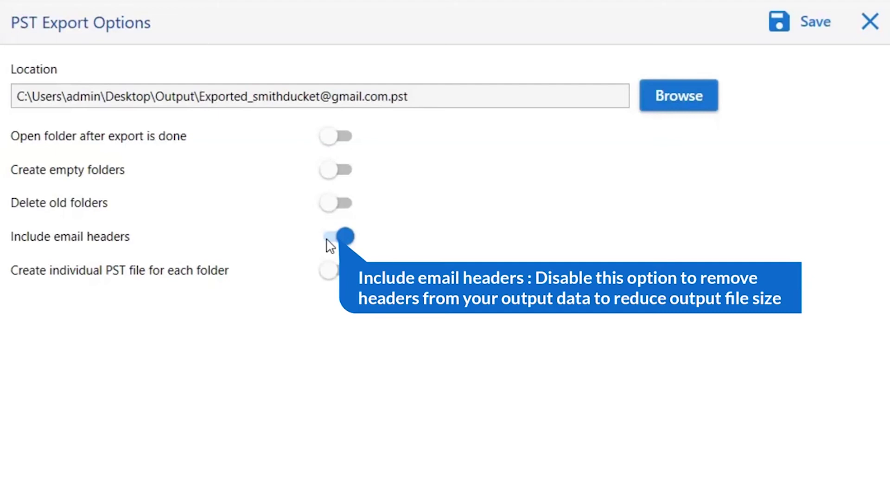
click(328, 240)
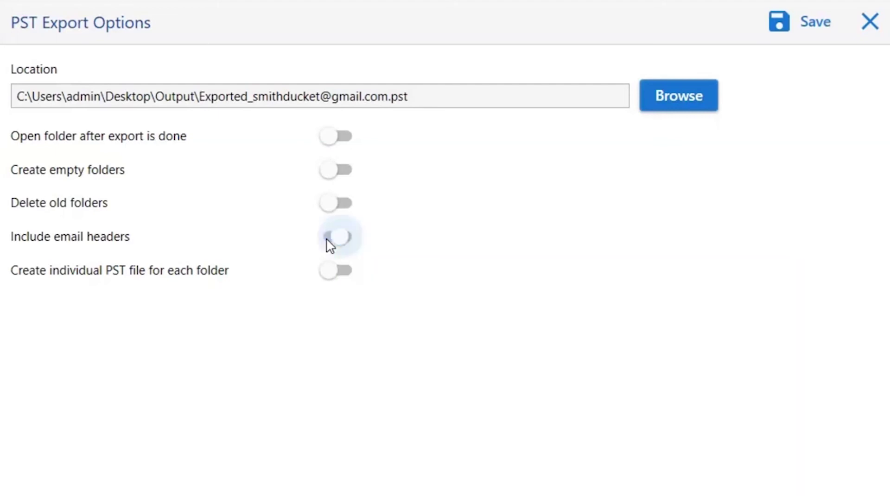
click(329, 272)
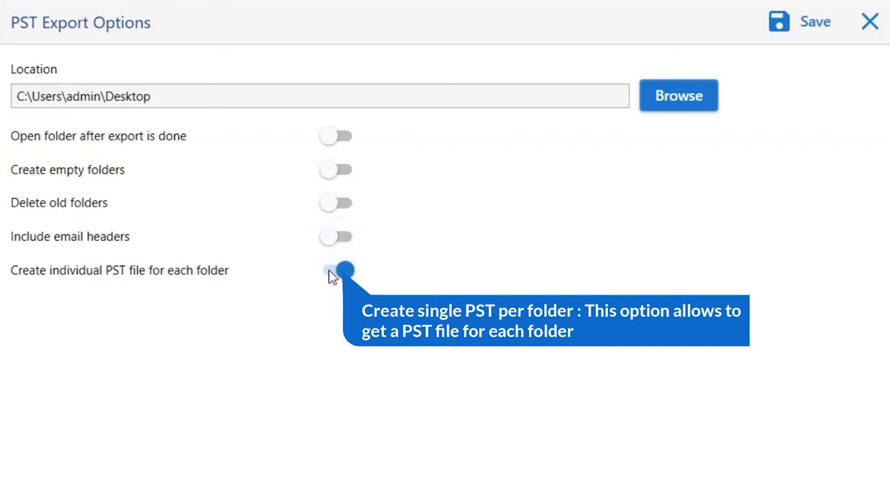
click(329, 271)
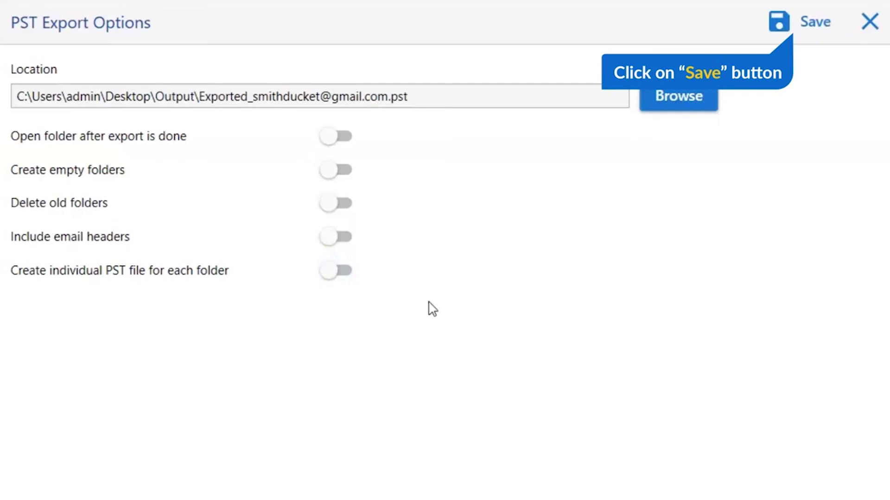
Step: Export to PST, dismiss the demo-edition notice, and open the Output folder
click(800, 30)
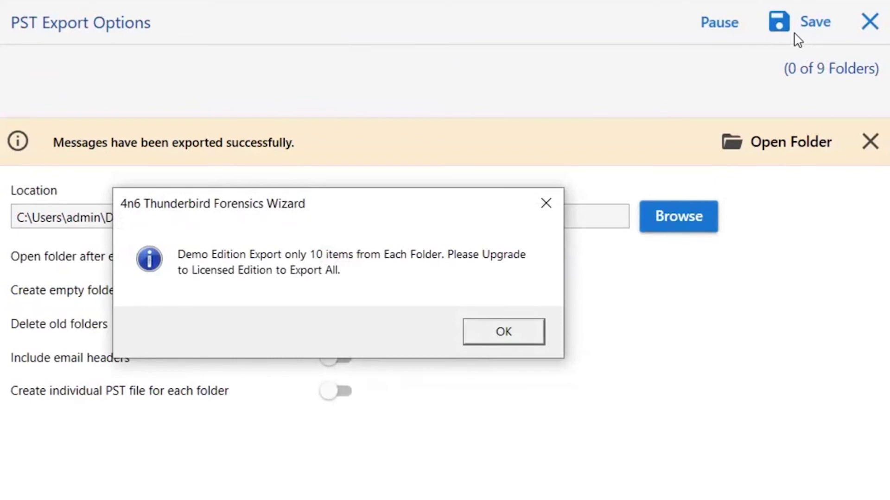
click(495, 343)
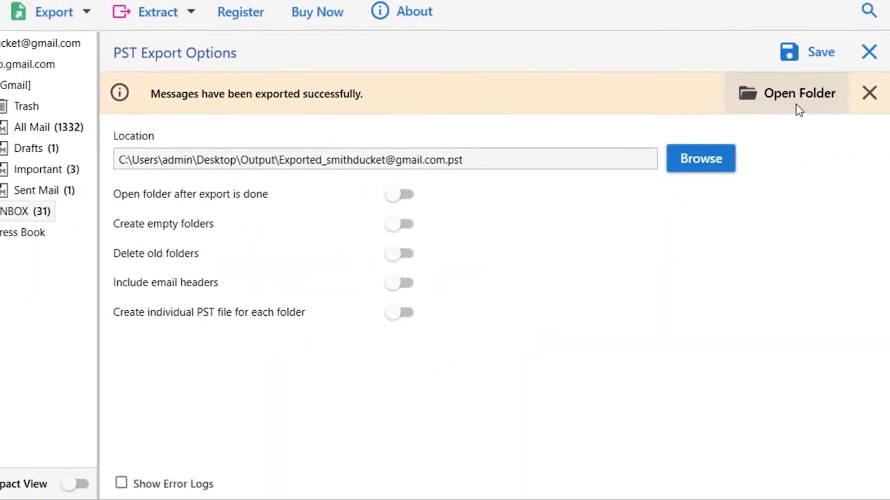
click(796, 105)
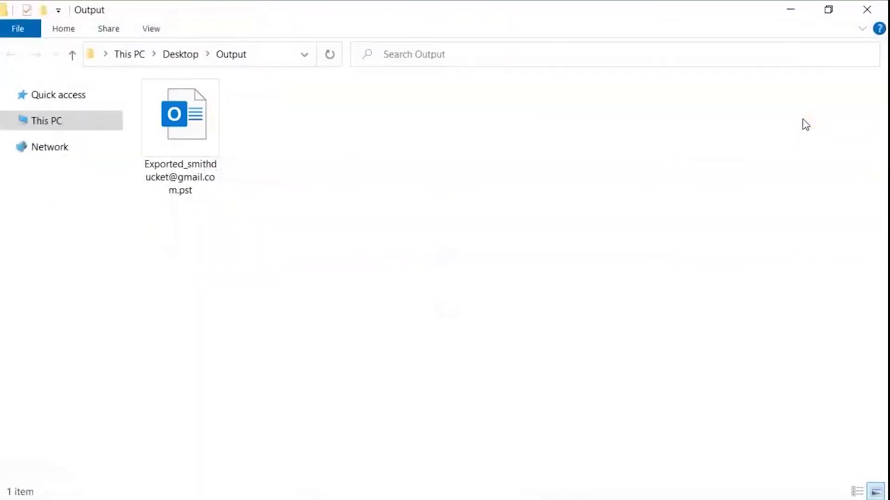